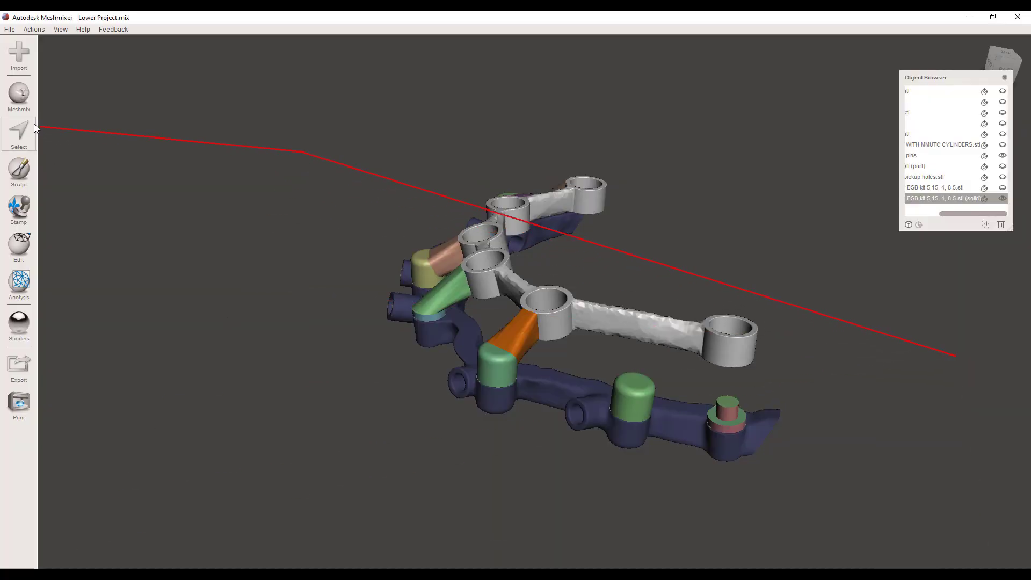
Examine the tapered struts joining the rings to the lower frame, and the rear pillar and stepped pin that have no struts
{"action": "left_click", "coordinate": [35, 129]}
{"action": "right_click_drag", "start_coordinate": [445, 253], "coordinate": [572, 278]}
{"action": "scroll", "coordinate": [529, 256], "scroll_direction": "up", "scroll_amount": 8}
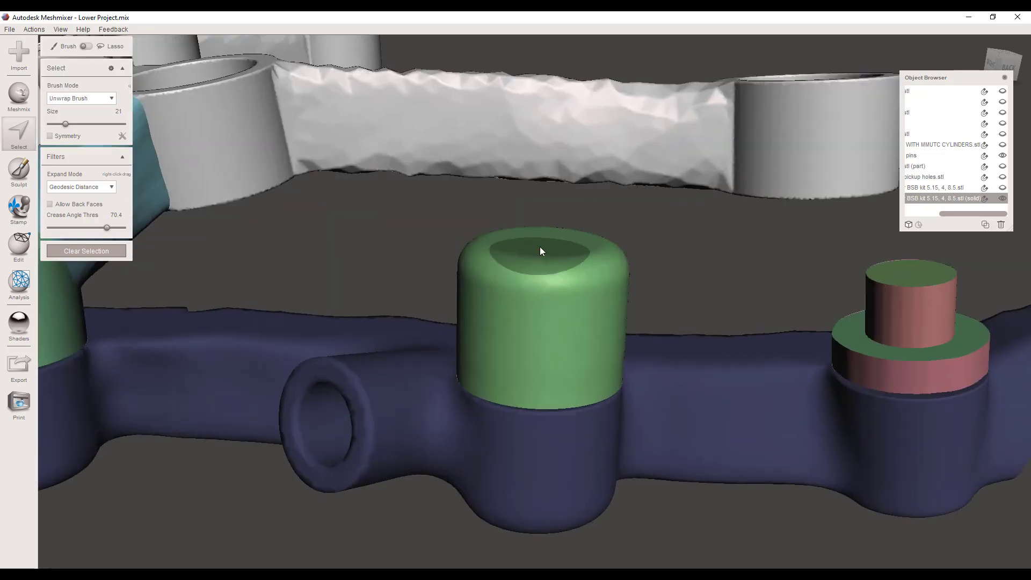
{"action": "middle_click_drag", "start_coordinate": [542, 238], "coordinate": [558, 231]}
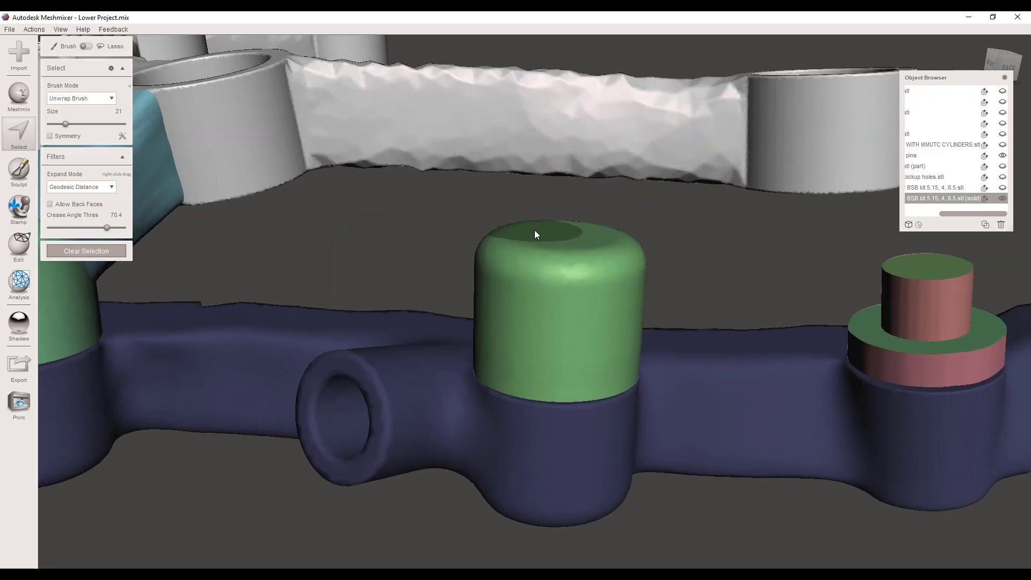
{"action": "scroll", "coordinate": [539, 230], "scroll_direction": "down", "scroll_amount": 6}
{"action": "mouse_move", "coordinate": [545, 185]}
{"action": "right_mouse_down"}
{"action": "mouse_move", "coordinate": [531, 253]}
{"action": "mouse_move", "coordinate": [538, 199]}
{"action": "right_mouse_up"}
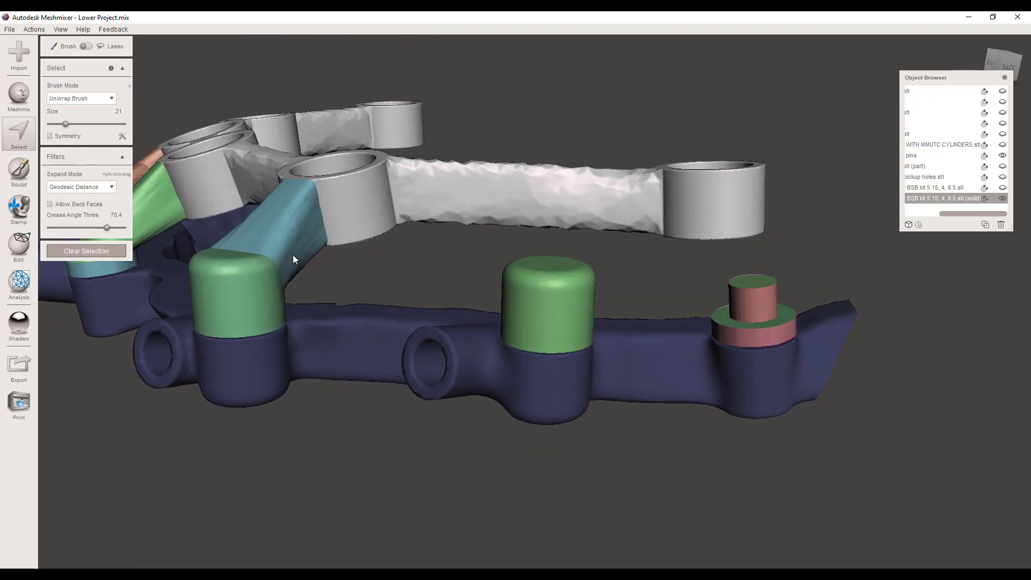
{"action": "right_click_drag", "start_coordinate": [473, 328], "coordinate": [550, 396]}
{"action": "scroll", "coordinate": [493, 367], "scroll_direction": "down", "scroll_amount": 5}
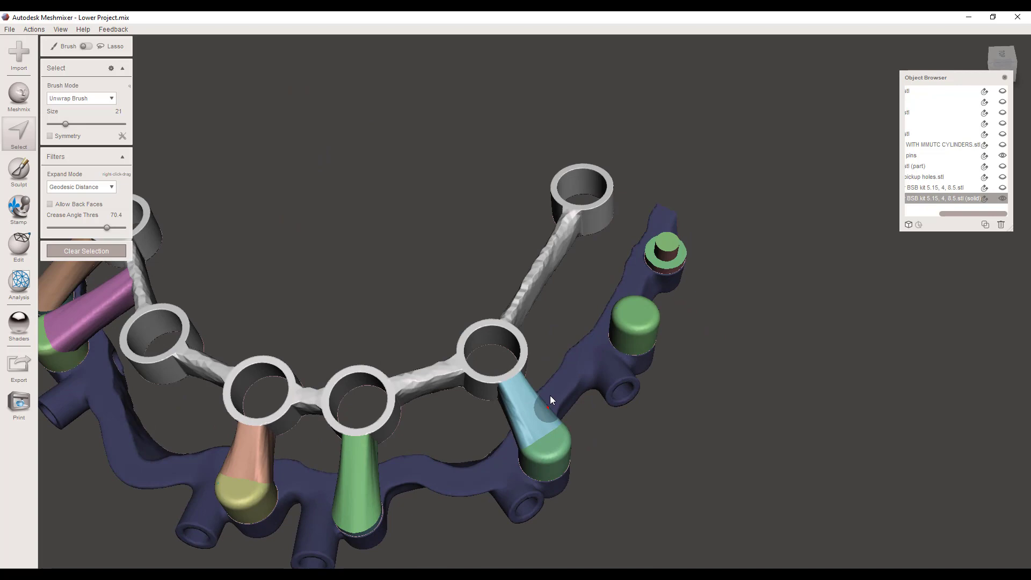
{"action": "scroll", "coordinate": [550, 395], "scroll_direction": "down", "scroll_amount": 3}
{"action": "right_click_drag", "start_coordinate": [634, 326], "coordinate": [584, 372]}
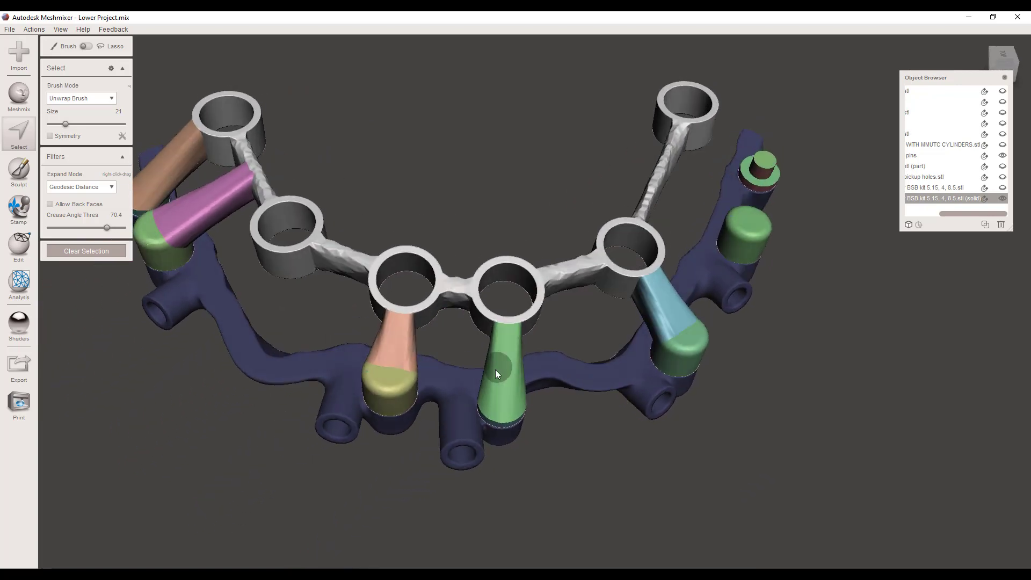
{"action": "scroll", "coordinate": [496, 370], "scroll_direction": "down", "scroll_amount": 3}
{"action": "right_click_drag", "start_coordinate": [497, 323], "coordinate": [533, 399]}
{"action": "scroll", "coordinate": [462, 369], "scroll_direction": "up", "scroll_amount": 3}
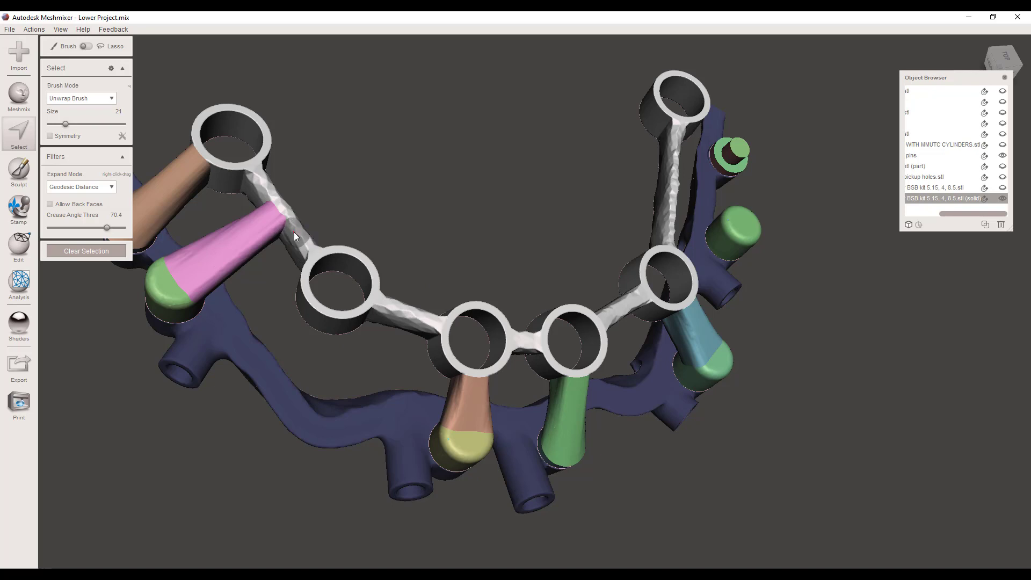
{"action": "right_click_drag", "start_coordinate": [463, 306], "coordinate": [435, 329]}
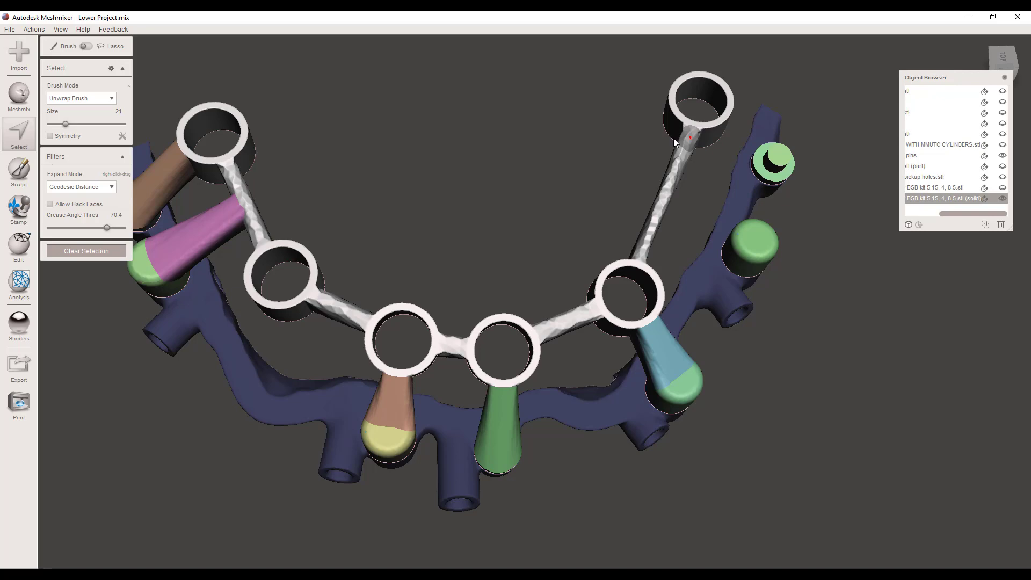
{"action": "right_click_drag", "start_coordinate": [641, 263], "coordinate": [637, 301]}
{"action": "left_click", "coordinate": [18, 94]}
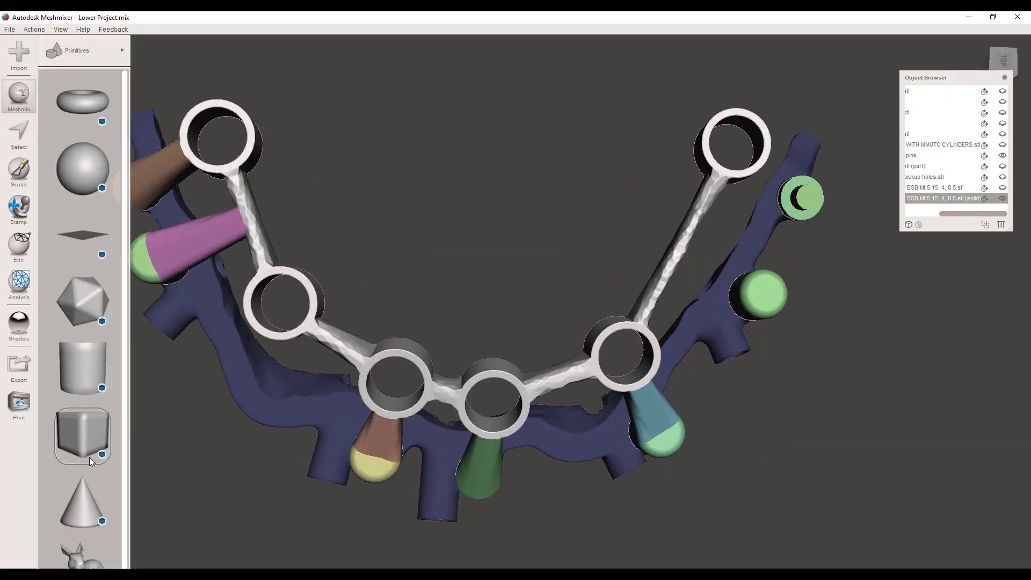
{"action": "left_click_drag", "start_coordinate": [413, 216], "coordinate": [411, 217]}
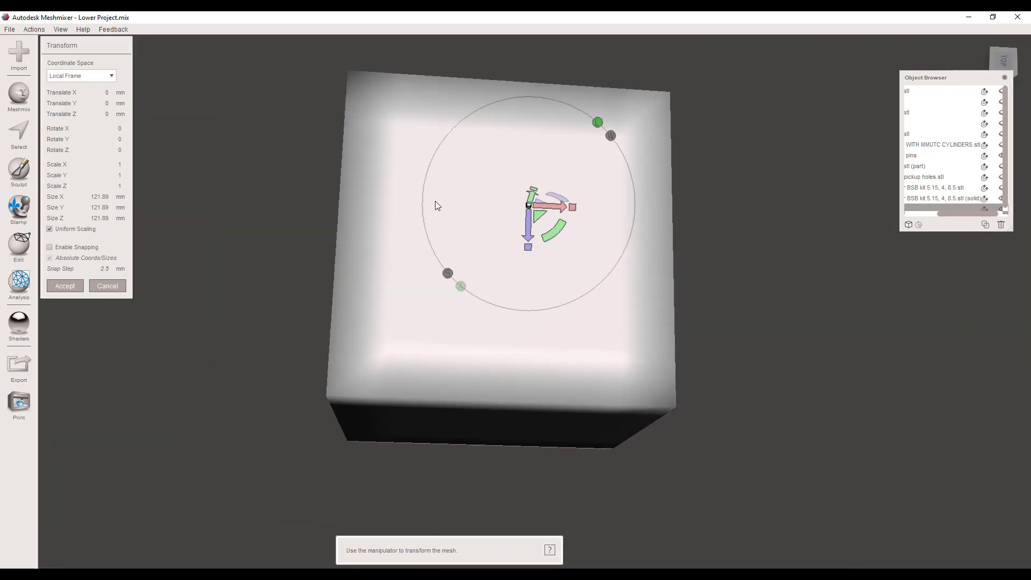
{"action": "left_click", "coordinate": [99, 197]}
{"action": "type", "text": "3"}
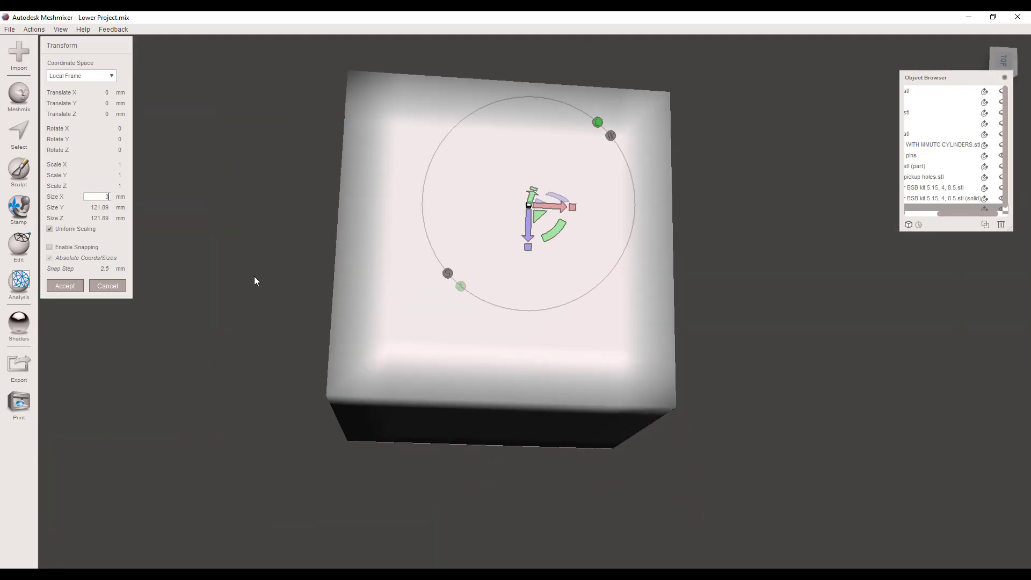
{"action": "key", "text": "Return"}
{"action": "left_click_drag", "start_coordinate": [534, 223], "coordinate": [615, 290]}
{"action": "scroll", "coordinate": [620, 286], "scroll_direction": "up", "scroll_amount": 5}
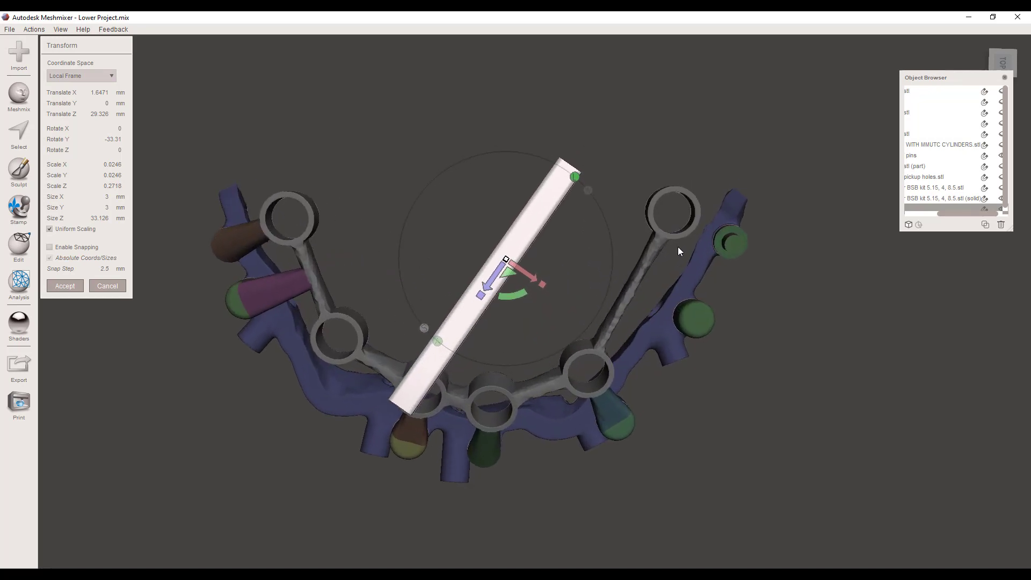
{"action": "left_click_drag", "start_coordinate": [491, 292], "coordinate": [653, 293]}
{"action": "right_click_drag", "start_coordinate": [652, 292], "coordinate": [573, 123]}
{"action": "left_click_drag", "start_coordinate": [650, 108], "coordinate": [641, 222]}
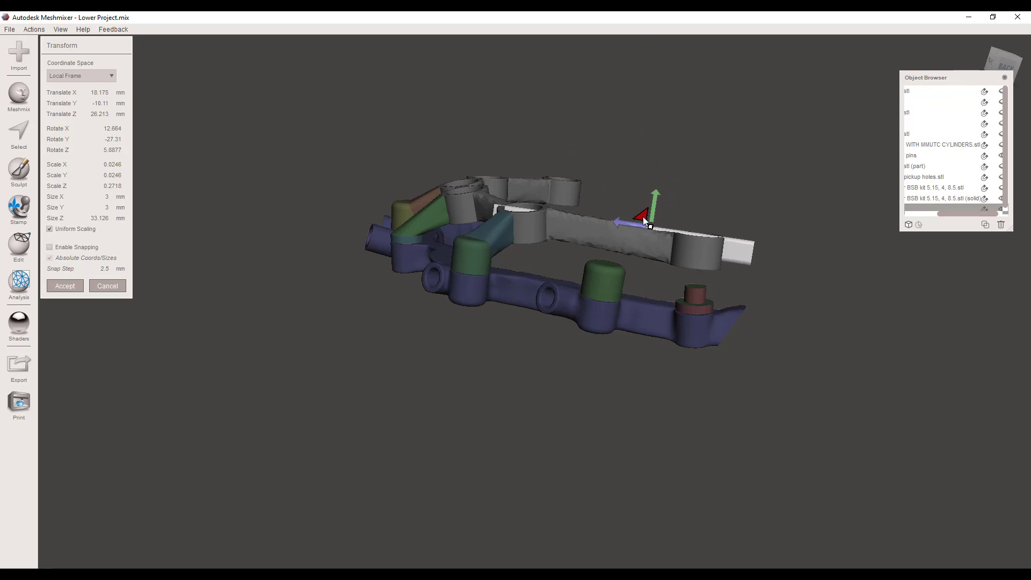
{"action": "left_click", "coordinate": [118, 289]}
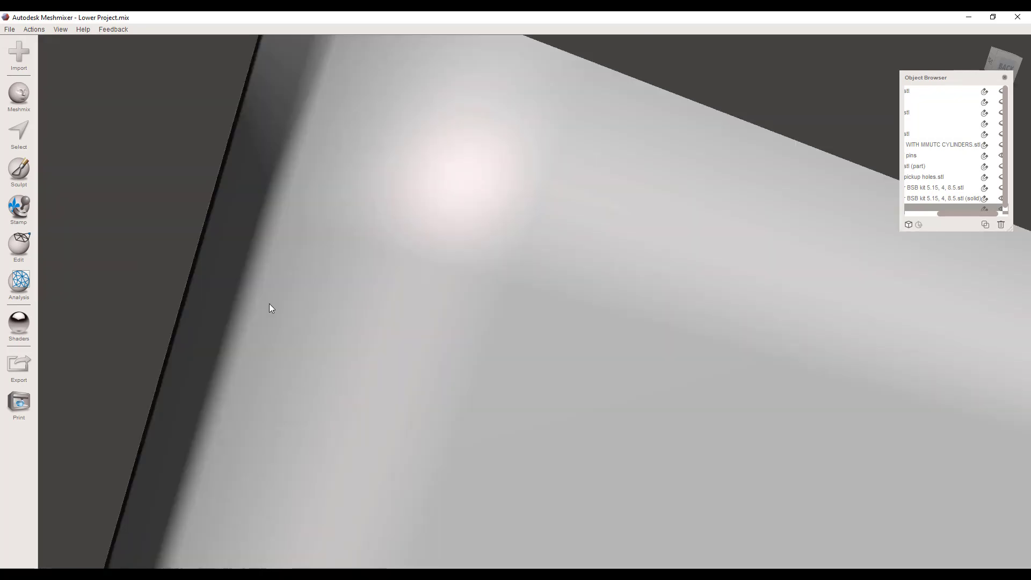
{"action": "left_click", "coordinate": [1002, 222]}
Inspect the gap between the long grey bar and the unconnected pillar, comparing it with the existing struts
{"action": "right_click_drag", "start_coordinate": [412, 222], "coordinate": [455, 287]}
{"action": "left_click", "coordinate": [619, 301]}
{"action": "scroll", "coordinate": [612, 339], "scroll_direction": "up", "scroll_amount": 6}
{"action": "scroll", "coordinate": [612, 339], "scroll_direction": "down", "scroll_amount": 6}
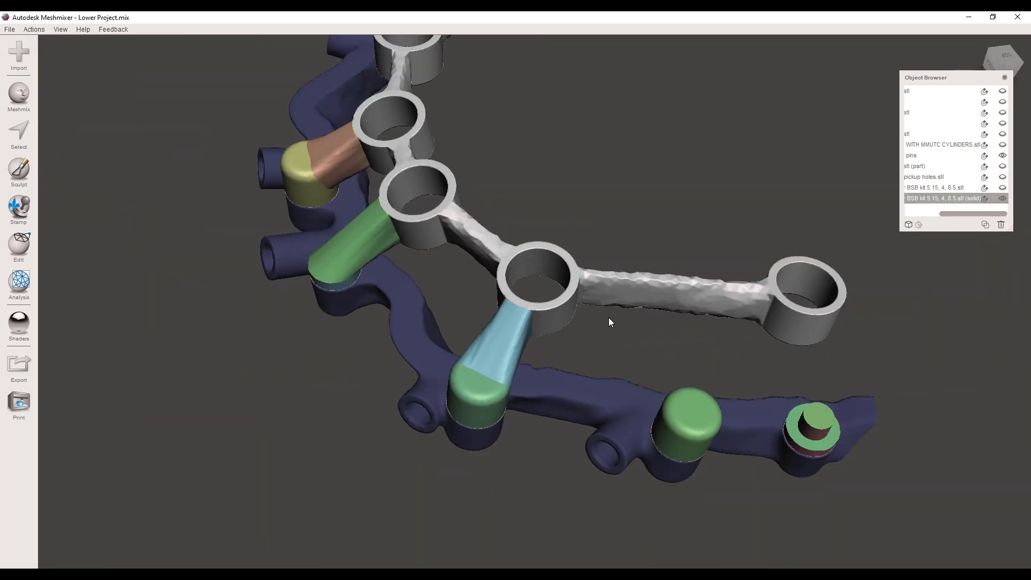
{"action": "middle_click_drag", "start_coordinate": [608, 317], "coordinate": [518, 272]}
{"action": "right_click_drag", "start_coordinate": [528, 347], "coordinate": [532, 296]}
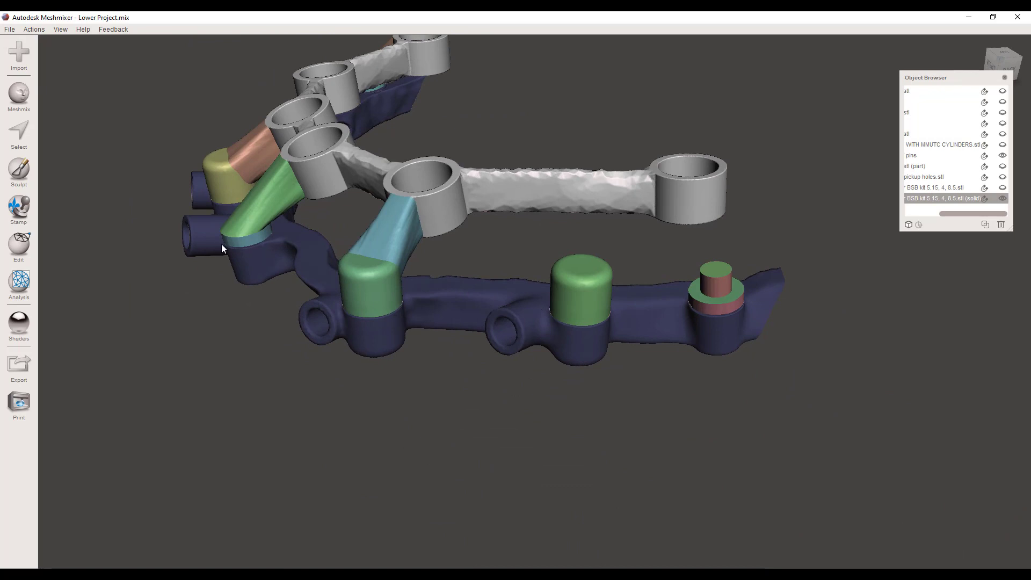
{"action": "left_click", "coordinate": [25, 137]}
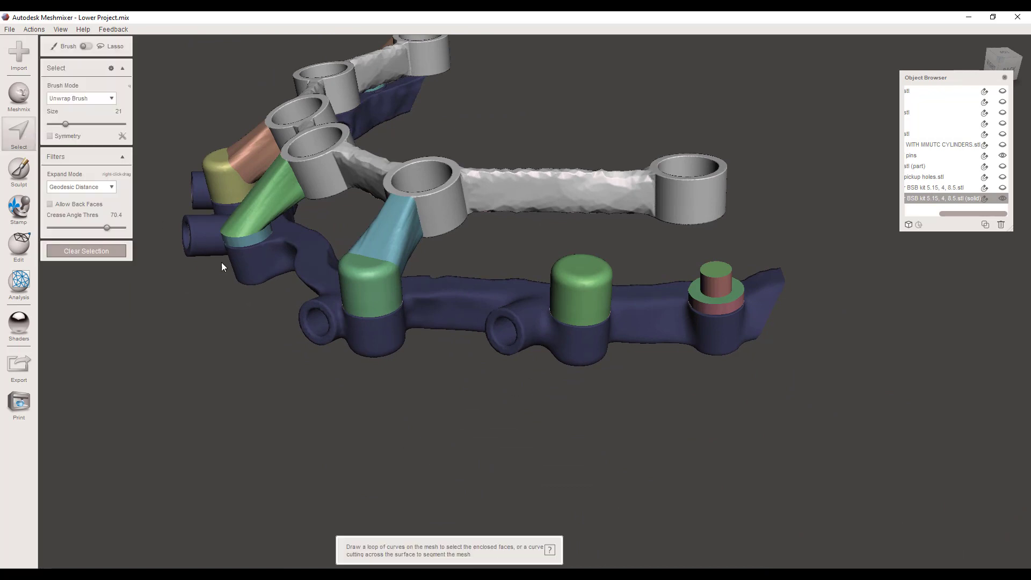
{"action": "right_click_drag", "start_coordinate": [221, 262], "coordinate": [362, 315]}
{"action": "right_click_drag", "start_coordinate": [266, 239], "coordinate": [260, 273]}
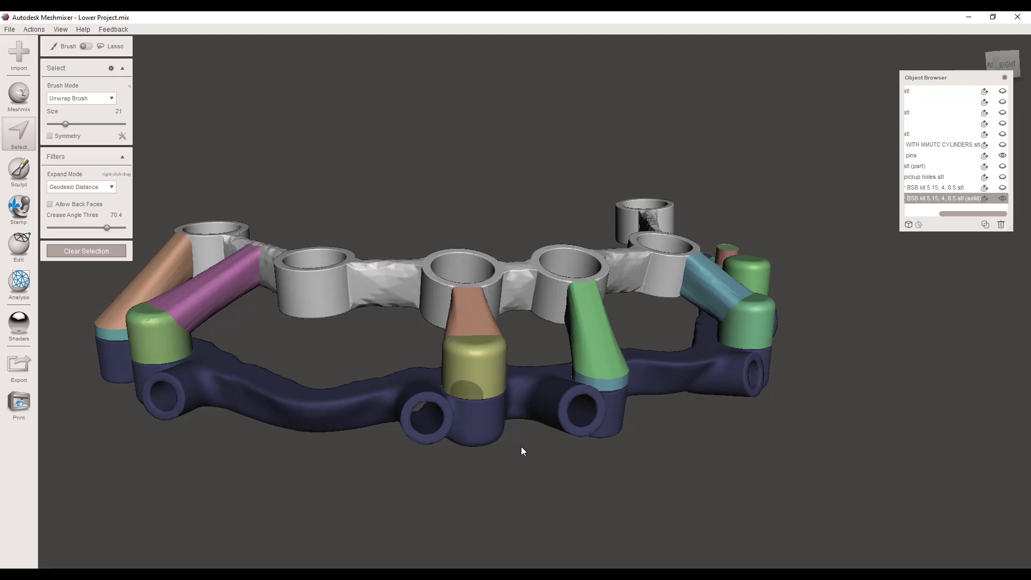
{"action": "right_click_drag", "start_coordinate": [713, 373], "coordinate": [547, 383]}
Brush-select the half of the unconnected green pillar's rounded top that faces the grey bar
{"action": "scroll", "coordinate": [662, 321], "scroll_direction": "up", "scroll_amount": 5}
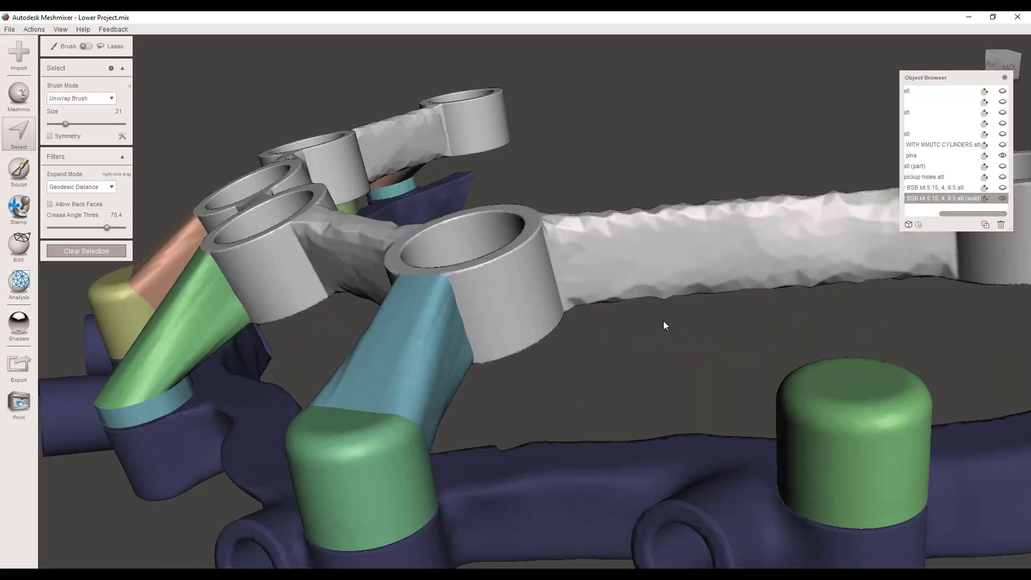
{"action": "scroll", "coordinate": [662, 320], "scroll_direction": "down", "scroll_amount": 3}
{"action": "middle_click_drag", "start_coordinate": [630, 312], "coordinate": [612, 333]}
{"action": "right_click_drag", "start_coordinate": [609, 268], "coordinate": [584, 319]}
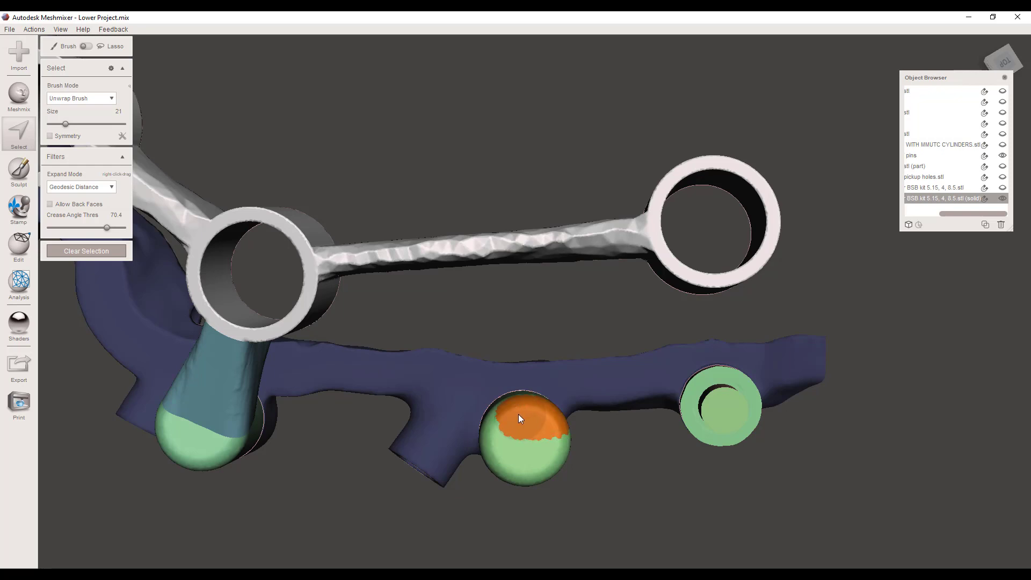
{"action": "left_click_drag", "start_coordinate": [507, 418], "coordinate": [500, 417]}
{"action": "mouse_move", "coordinate": [508, 418]}
{"action": "right_mouse_down"}
{"action": "mouse_move", "coordinate": [718, 147]}
{"action": "mouse_move", "coordinate": [842, 206]}
{"action": "mouse_move", "coordinate": [783, 260]}
{"action": "mouse_move", "coordinate": [705, 394]}
{"action": "mouse_move", "coordinate": [666, 290]}
{"action": "mouse_move", "coordinate": [874, 419]}
{"action": "right_mouse_up"}
{"action": "scroll", "coordinate": [589, 329], "scroll_direction": "up", "scroll_amount": 10}
{"action": "scroll", "coordinate": [592, 325], "scroll_direction": "down", "scroll_amount": 3}
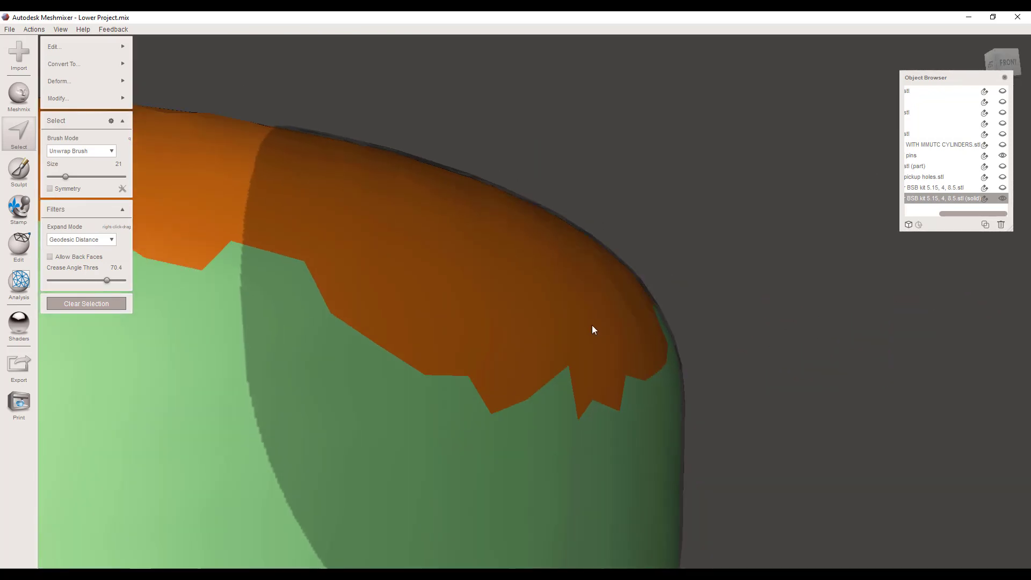
{"action": "scroll", "coordinate": [593, 329], "scroll_direction": "down", "scroll_amount": 10}
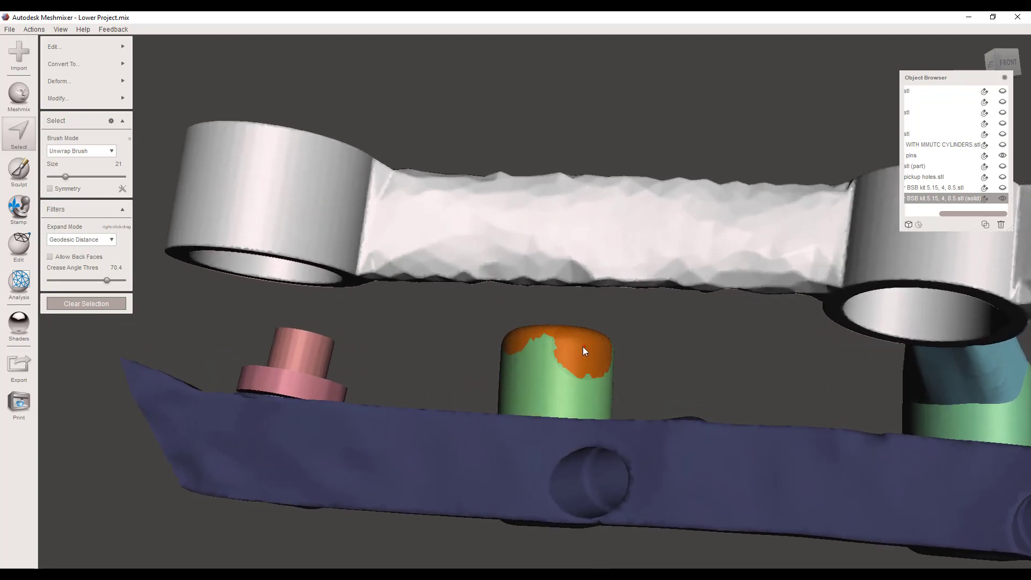
{"action": "mouse_move", "coordinate": [582, 346]}
{"action": "left_mouse_down"}
{"action": "mouse_move", "coordinate": [524, 350]}
{"action": "mouse_move", "coordinate": [593, 354]}
{"action": "left_mouse_up"}
Add a full-height patch in the middle of the long grey bar, above the pillar, to the selection
{"action": "right_click_drag", "start_coordinate": [701, 291], "coordinate": [582, 310]}
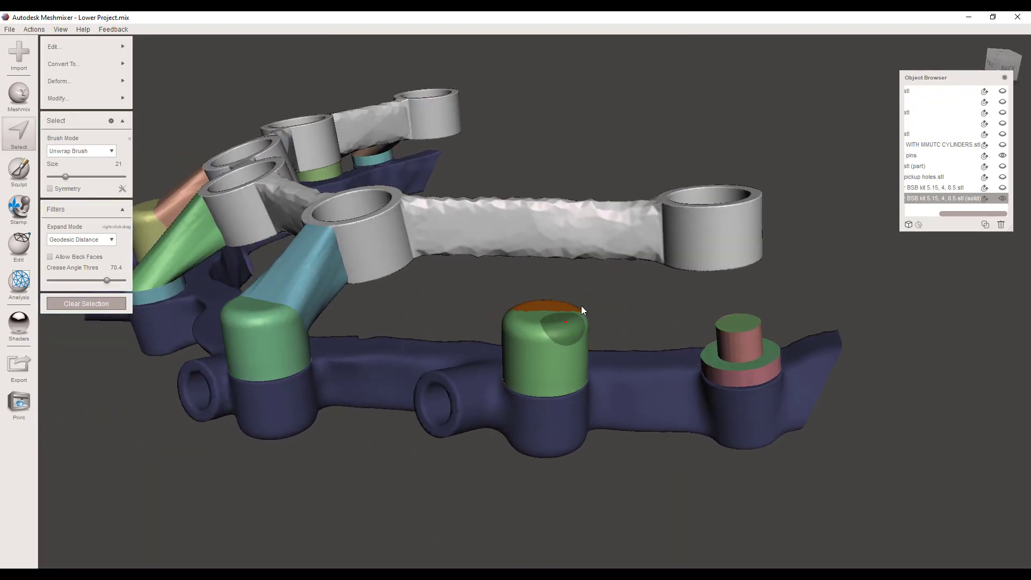
{"action": "scroll", "coordinate": [576, 296], "scroll_direction": "up", "scroll_amount": 5}
{"action": "right_click_drag", "start_coordinate": [574, 226], "coordinate": [557, 214]}
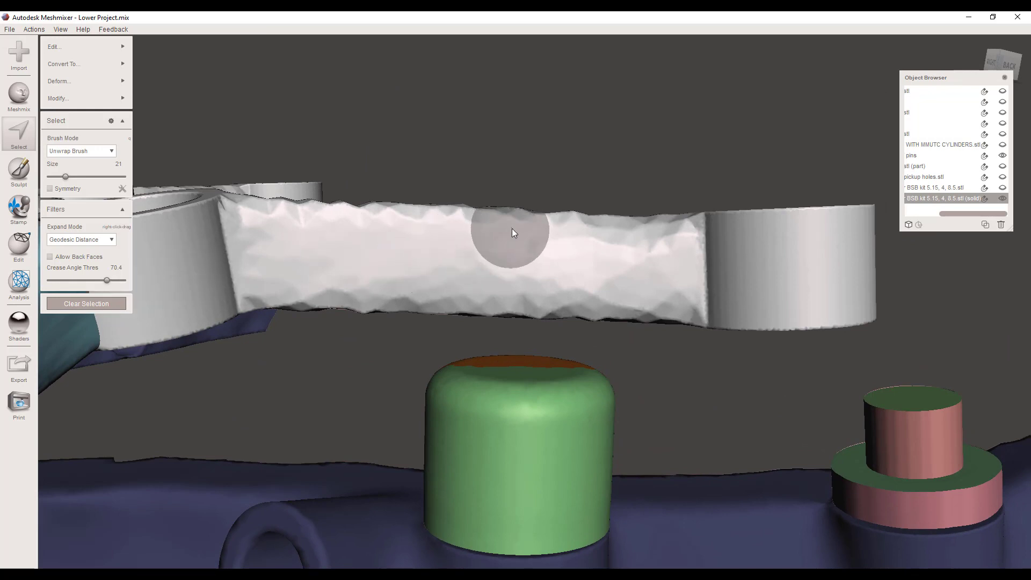
{"action": "mouse_move", "coordinate": [511, 236]}
{"action": "left_mouse_down"}
{"action": "mouse_move", "coordinate": [515, 300]}
{"action": "mouse_move", "coordinate": [514, 223]}
{"action": "left_mouse_up"}
{"action": "right_click_drag", "start_coordinate": [514, 237], "coordinate": [513, 263]}
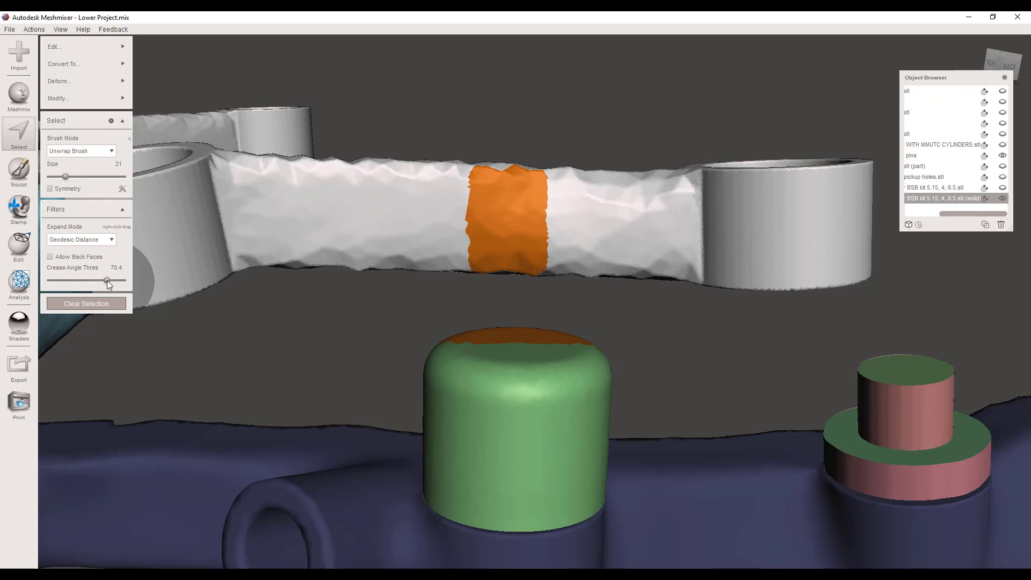
Extend the selection onto the stepped pin's narrow post, covering its top face and cylindrical side
{"action": "right_click_drag", "start_coordinate": [579, 264], "coordinate": [582, 330]}
{"action": "scroll", "coordinate": [585, 281], "scroll_direction": "down", "scroll_amount": 5}
{"action": "scroll", "coordinate": [693, 284], "scroll_direction": "up", "scroll_amount": 5}
{"action": "middle_click_drag", "start_coordinate": [692, 277], "coordinate": [564, 322]}
{"action": "scroll", "coordinate": [567, 323], "scroll_direction": "up", "scroll_amount": 2}
{"action": "middle_click_drag", "start_coordinate": [775, 260], "coordinate": [743, 295]}
{"action": "middle_click_drag", "start_coordinate": [684, 337], "coordinate": [705, 365]}
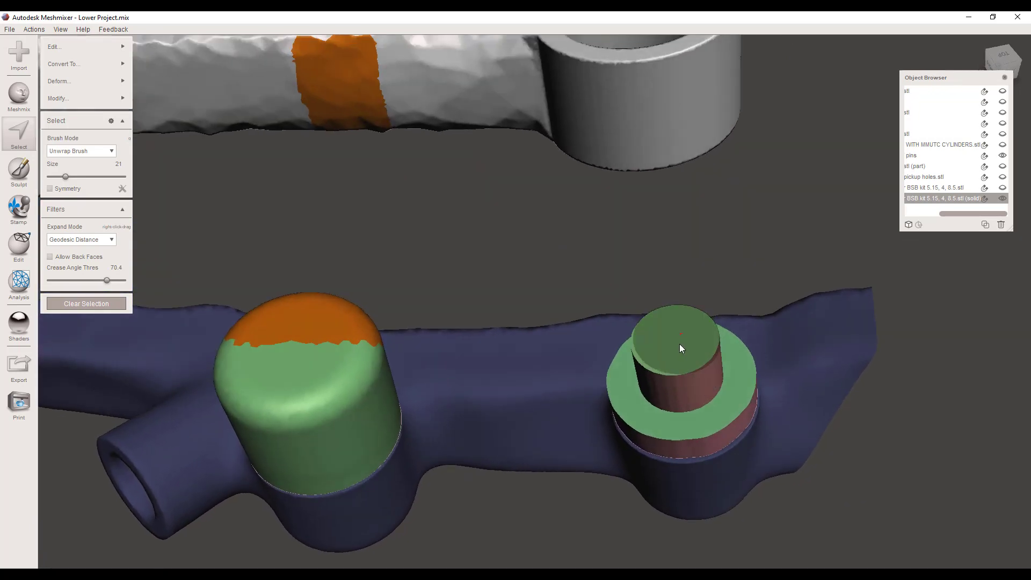
{"action": "left_click_drag", "start_coordinate": [678, 360], "coordinate": [686, 366]}
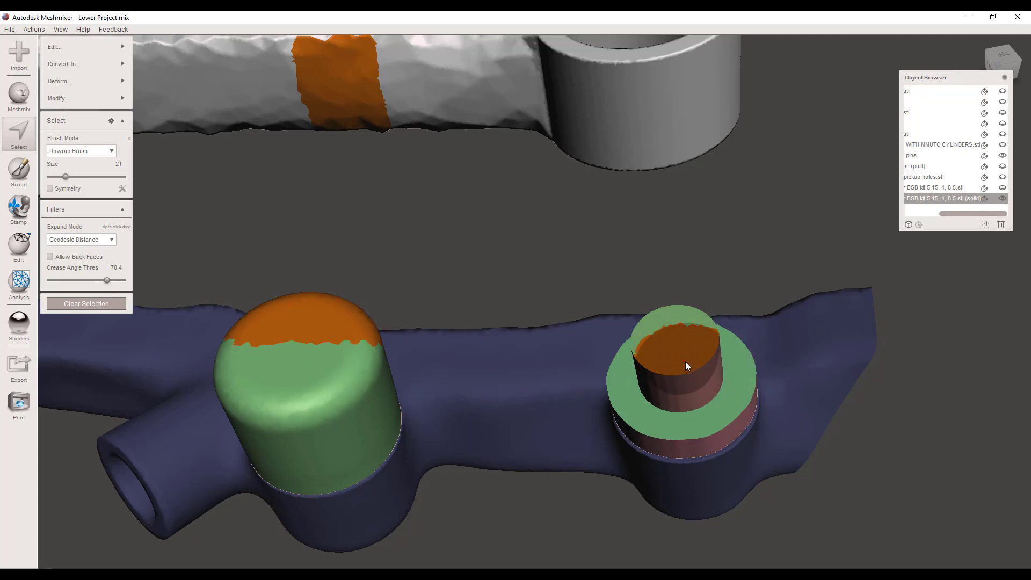
{"action": "mouse_move", "coordinate": [686, 362]}
{"action": "left_mouse_down"}
{"action": "mouse_move", "coordinate": [682, 350]}
{"action": "mouse_move", "coordinate": [656, 390]}
{"action": "mouse_move", "coordinate": [679, 393]}
{"action": "mouse_move", "coordinate": [681, 407]}
{"action": "mouse_move", "coordinate": [682, 387]}
{"action": "mouse_move", "coordinate": [673, 412]}
{"action": "left_mouse_up"}
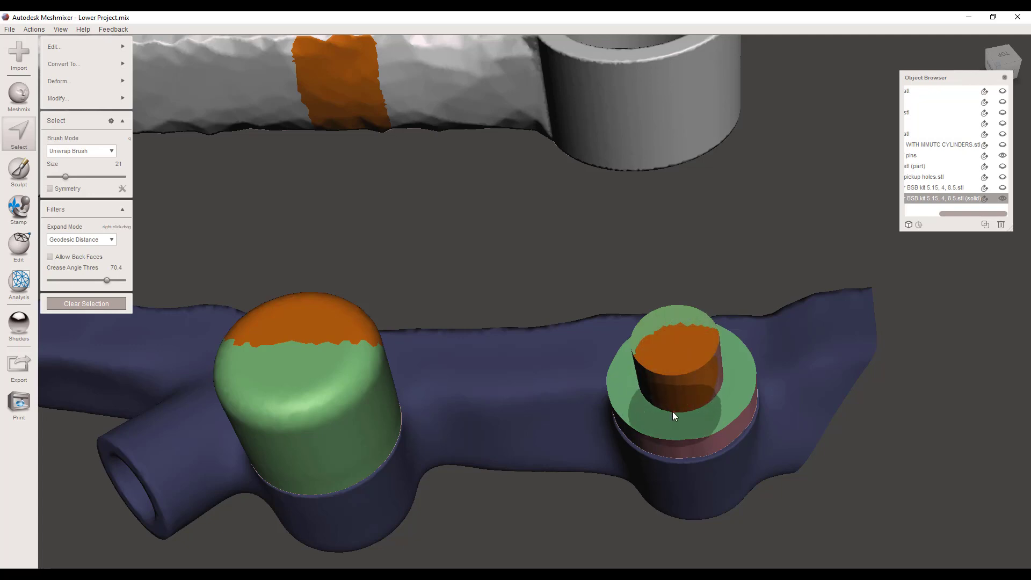
Select the upper face of the stepped pin's collar and the remaining surfaces of its post
{"action": "left_click", "coordinate": [673, 412]}
{"action": "mouse_move", "coordinate": [695, 397]}
{"action": "right_mouse_down"}
{"action": "mouse_move", "coordinate": [728, 373]}
{"action": "mouse_move", "coordinate": [713, 401]}
{"action": "right_mouse_up"}
{"action": "mouse_move", "coordinate": [726, 398]}
{"action": "left_mouse_down"}
{"action": "mouse_move", "coordinate": [744, 379]}
{"action": "mouse_move", "coordinate": [700, 416]}
{"action": "left_mouse_up"}
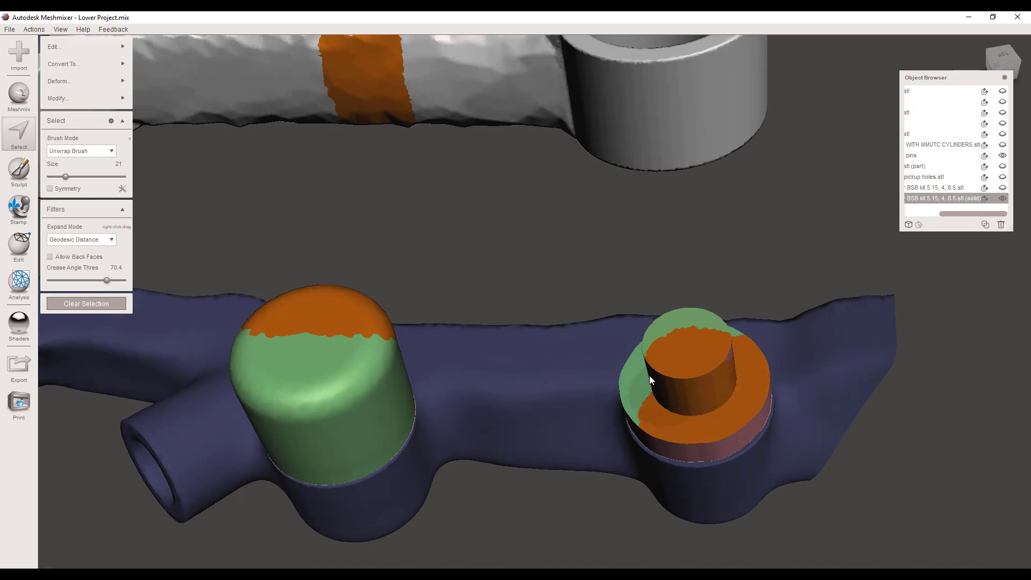
{"action": "mouse_move", "coordinate": [637, 388]}
{"action": "left_mouse_down", "text": "alt"}
{"action": "mouse_move", "coordinate": [731, 396]}
{"action": "mouse_move", "coordinate": [712, 485]}
{"action": "mouse_move", "coordinate": [598, 173]}
{"action": "mouse_move", "coordinate": [648, 297]}
{"action": "mouse_move", "coordinate": [681, 280]}
{"action": "mouse_move", "coordinate": [696, 336]}
{"action": "mouse_move", "coordinate": [665, 301]}
{"action": "mouse_move", "coordinate": [676, 291]}
{"action": "left_mouse_up", "text": "alt"}
{"action": "left_click_drag", "start_coordinate": [657, 338], "coordinate": [620, 76], "text": "alt"}
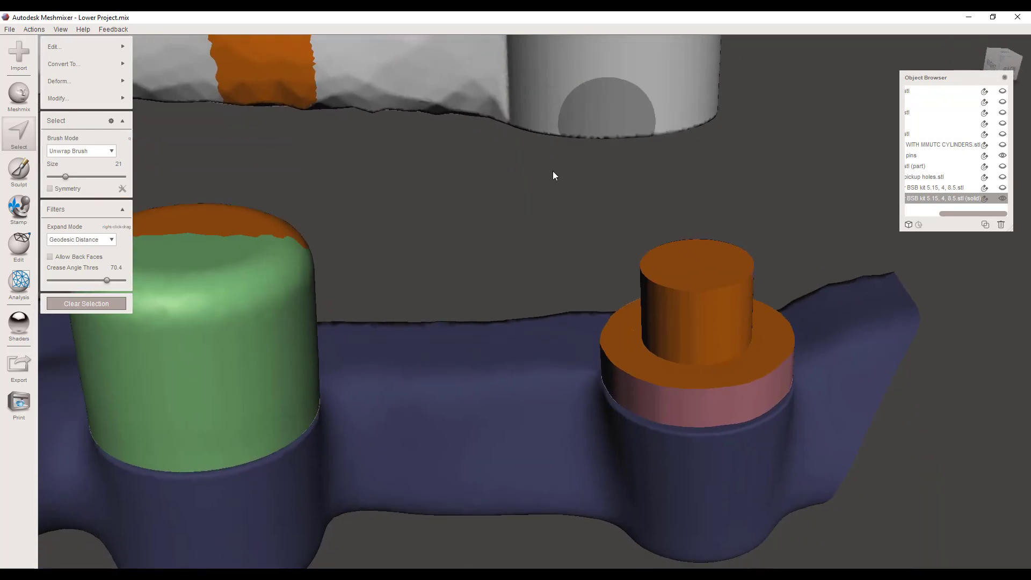
{"action": "scroll", "coordinate": [676, 308], "scroll_direction": "down", "scroll_amount": 3}
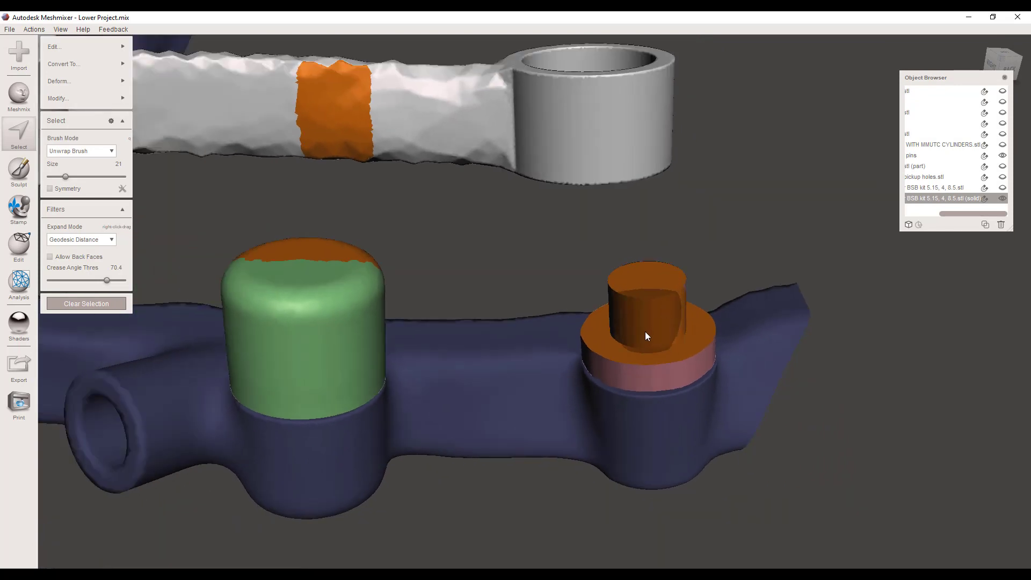
{"action": "left_click_drag", "start_coordinate": [646, 331], "coordinate": [648, 356], "text": "alt"}
Smooth the boundaries of the selected patches on the bar, pillar and pin with Create New Groups enabled, and clear the selection
{"action": "scroll", "coordinate": [596, 286], "scroll_direction": "down", "scroll_amount": 4}
{"action": "middle_click_drag", "start_coordinate": [429, 259], "coordinate": [549, 269]}
{"action": "key", "text": "b"}
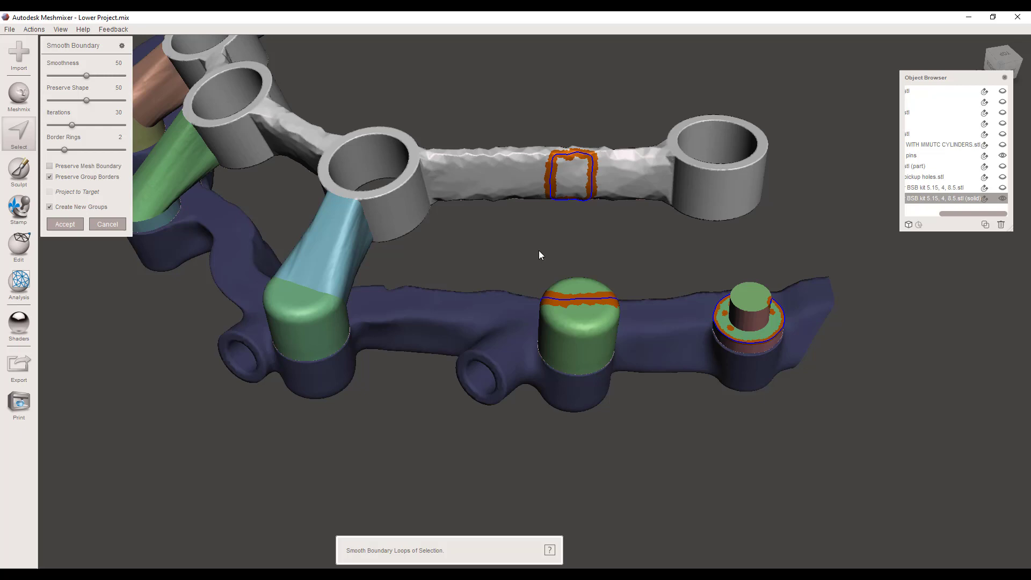
{"action": "key", "text": "Return"}
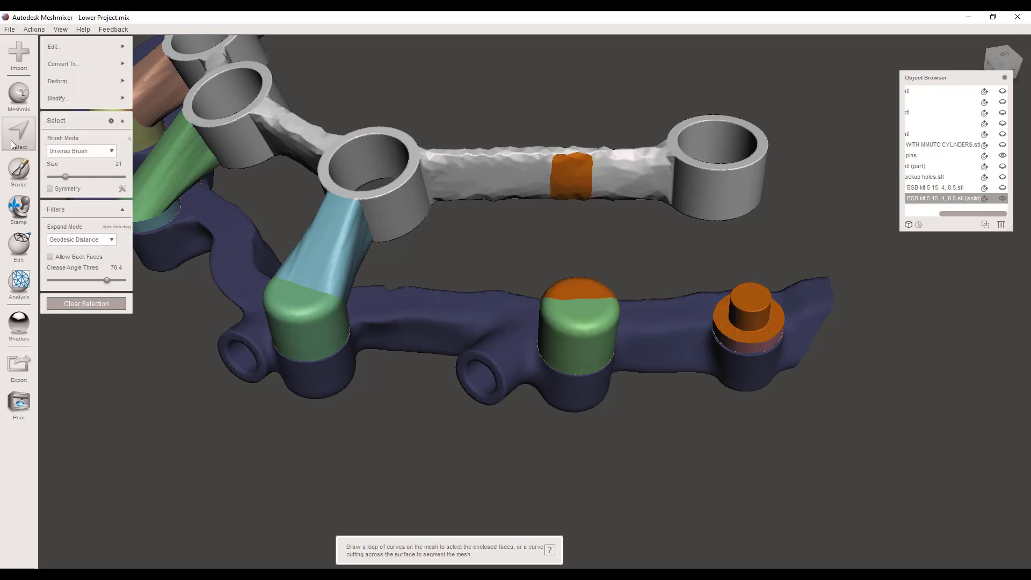
{"action": "key", "text": "Escape"}
Select the smoothed face groups in the middle of the long grey bar and on the top of the pillar below it
{"action": "scroll", "coordinate": [703, 319], "scroll_direction": "up", "scroll_amount": 2}
{"action": "middle_click_drag", "start_coordinate": [677, 318], "coordinate": [664, 325]}
{"action": "right_click_drag", "start_coordinate": [664, 325], "coordinate": [660, 348]}
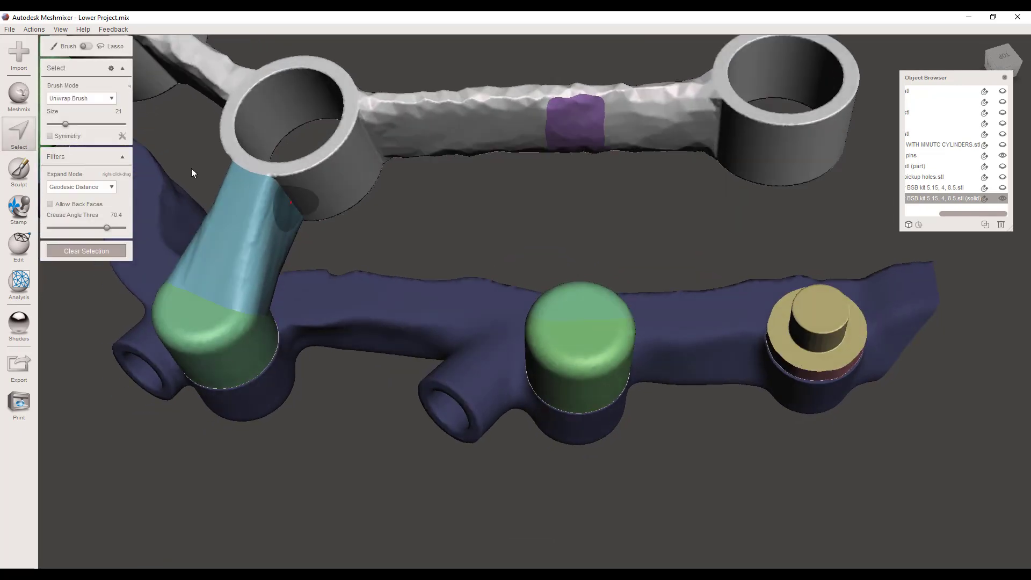
{"action": "left_click", "coordinate": [20, 137]}
{"action": "left_click", "coordinate": [573, 125]}
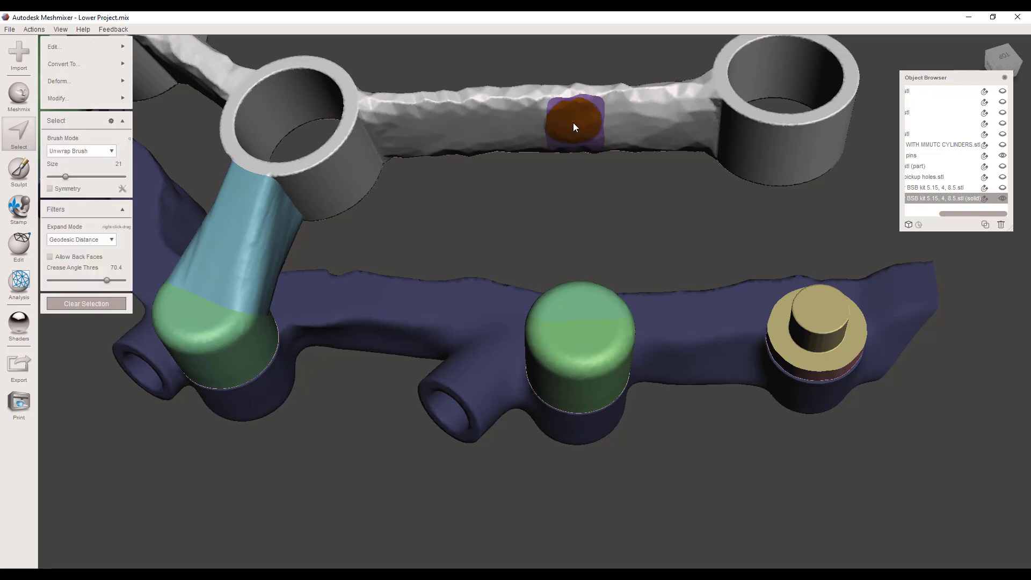
{"action": "left_click", "coordinate": [585, 294]}
{"action": "double_click", "coordinate": [582, 294]}
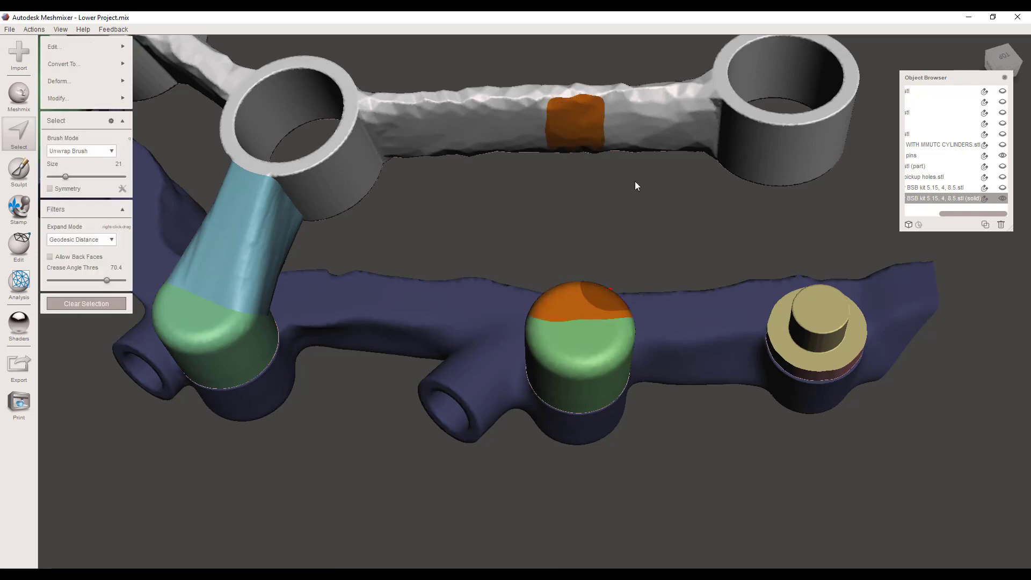
Bridge the selected bar patch and pillar top with a Tube Handle strut
{"action": "right_click_drag", "start_coordinate": [635, 181], "coordinate": [597, 93]}
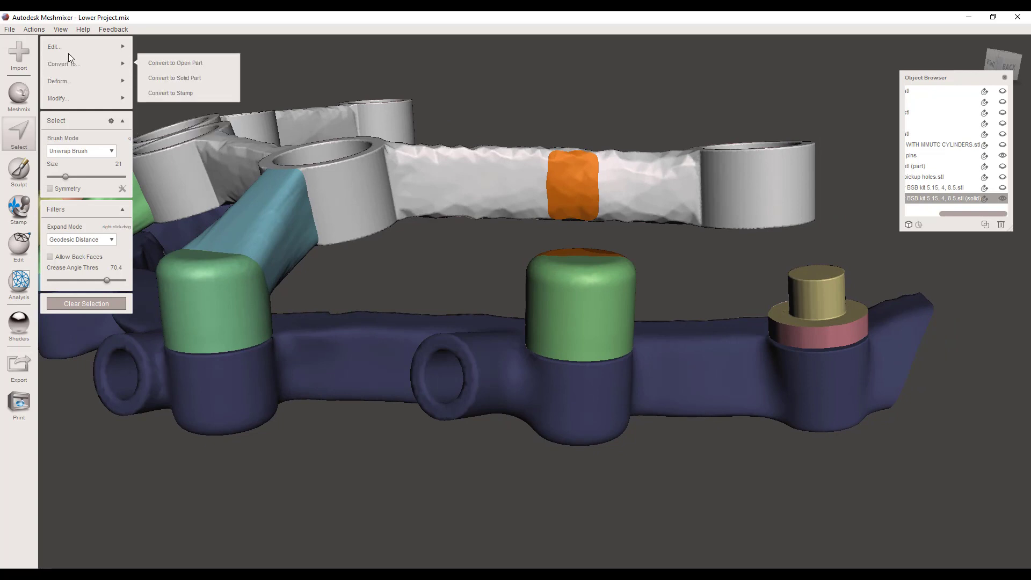
{"action": "mouse_move", "coordinate": [74, 50]}
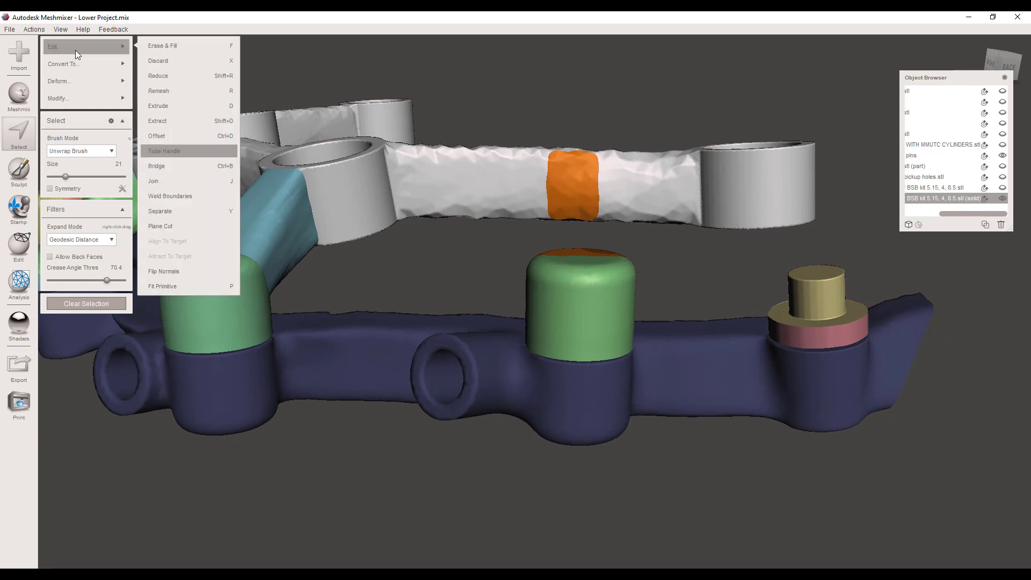
{"action": "left_click", "coordinate": [181, 151]}
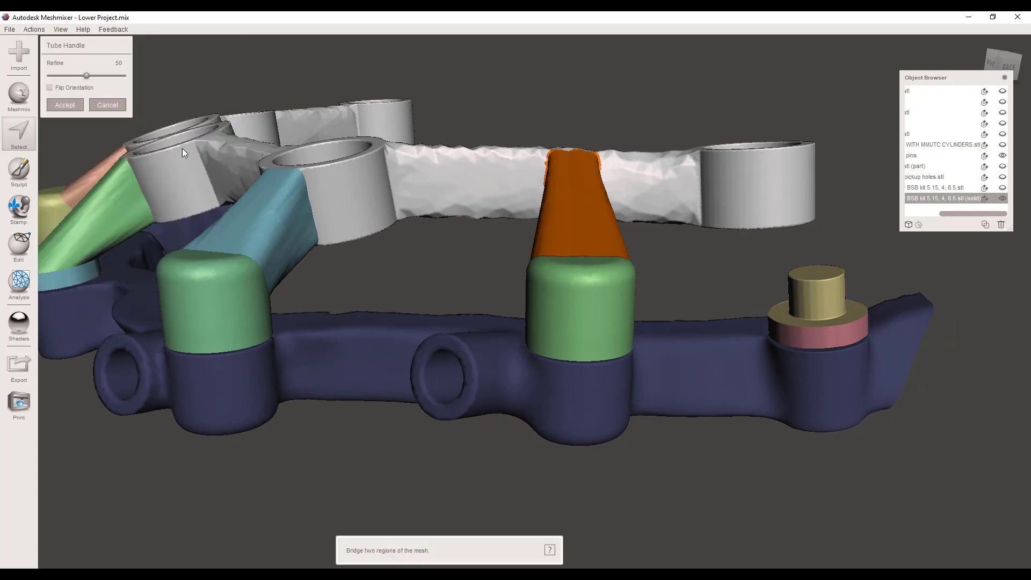
{"action": "left_click_drag", "start_coordinate": [620, 285], "coordinate": [599, 417], "text": "alt"}
{"action": "scroll", "coordinate": [609, 348], "scroll_direction": "up", "scroll_amount": 5}
Smooth the boundaries of the new strut between the bar and the pillar, and clear the selection
{"action": "left_click_drag", "start_coordinate": [610, 359], "coordinate": [584, 428], "text": "alt"}
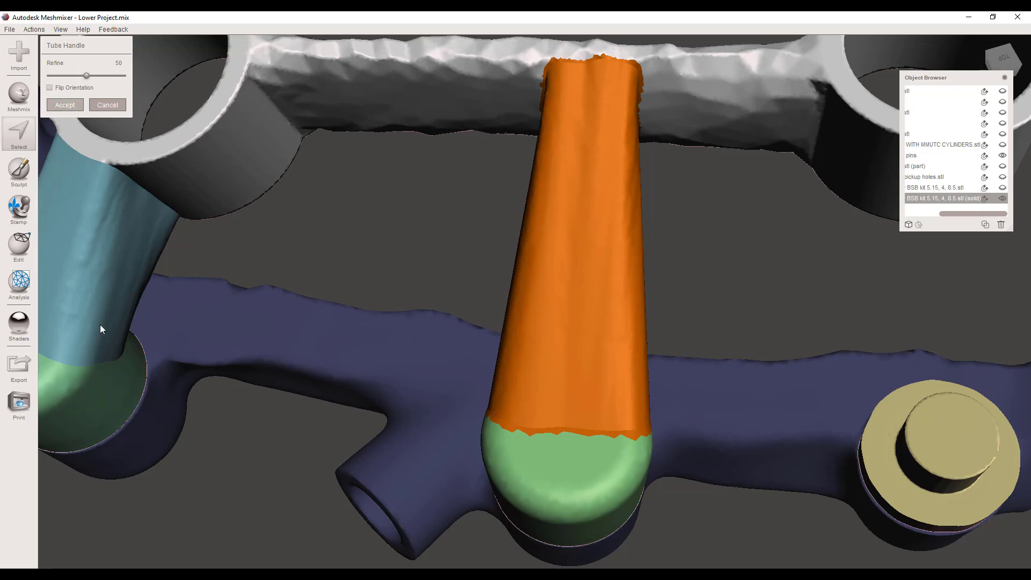
{"action": "middle_click_drag", "start_coordinate": [667, 355], "coordinate": [651, 342]}
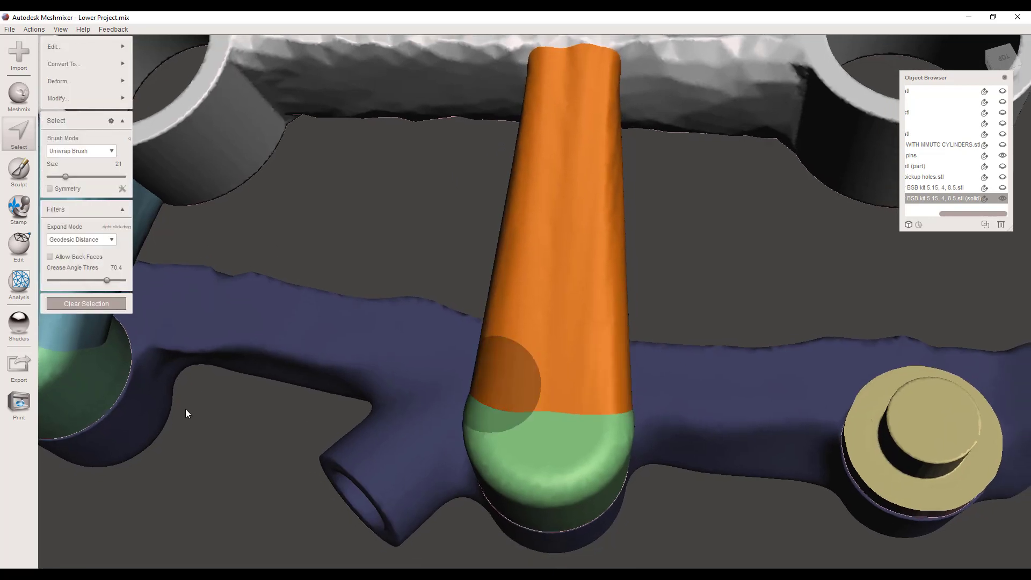
{"action": "left_click", "coordinate": [120, 304]}
Select a full-height patch on the end ring's outer wall facing the stepped pin, plus the face group covering the pin's post and collar top
{"action": "mouse_move", "coordinate": [894, 316]}
{"action": "middle_mouse_down"}
{"action": "mouse_move", "coordinate": [867, 306]}
{"action": "mouse_move", "coordinate": [880, 309]}
{"action": "middle_mouse_up"}
{"action": "right_click_drag", "start_coordinate": [670, 325], "coordinate": [702, 279]}
{"action": "scroll", "coordinate": [566, 226], "scroll_direction": "down", "scroll_amount": 2}
{"action": "right_click_drag", "start_coordinate": [563, 207], "coordinate": [560, 310]}
{"action": "left_click", "coordinate": [12, 133]}
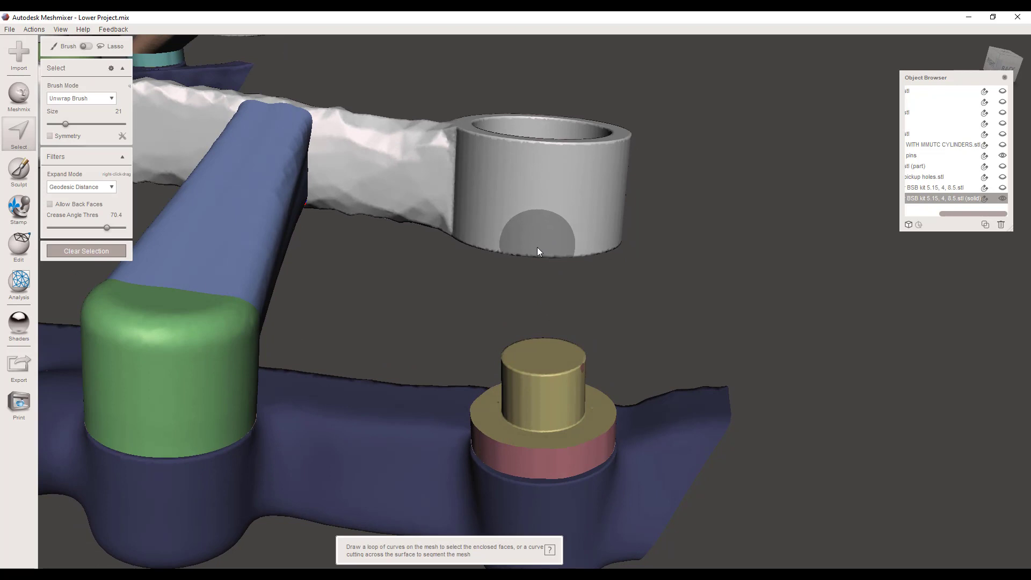
{"action": "left_click", "coordinate": [536, 250]}
{"action": "mouse_move", "coordinate": [539, 242]}
{"action": "left_mouse_down"}
{"action": "mouse_move", "coordinate": [540, 162]}
{"action": "mouse_move", "coordinate": [538, 241]}
{"action": "mouse_move", "coordinate": [540, 196]}
{"action": "left_mouse_up"}
{"action": "right_click_drag", "start_coordinate": [545, 248], "coordinate": [546, 267]}
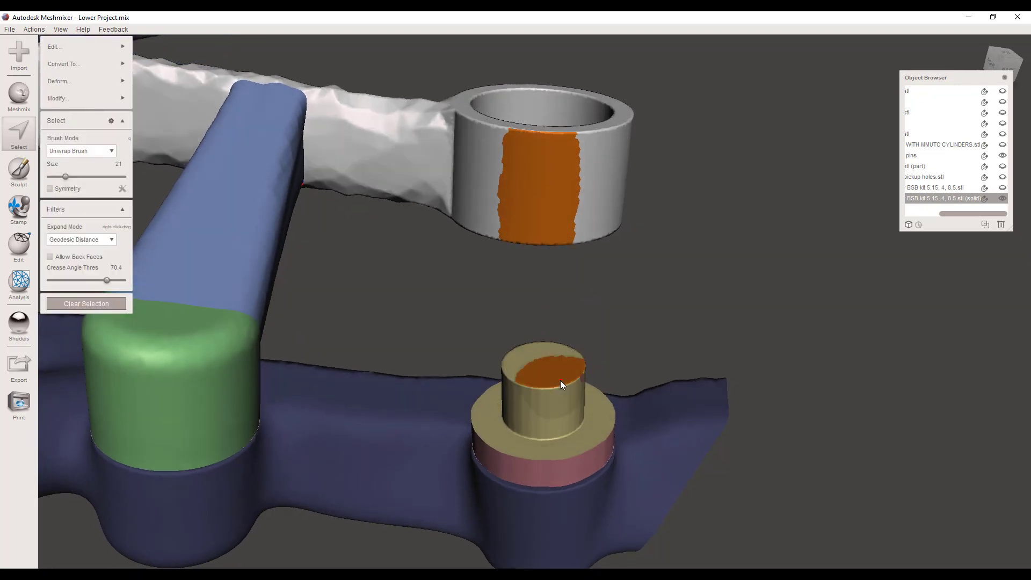
{"action": "double_click", "coordinate": [560, 380]}
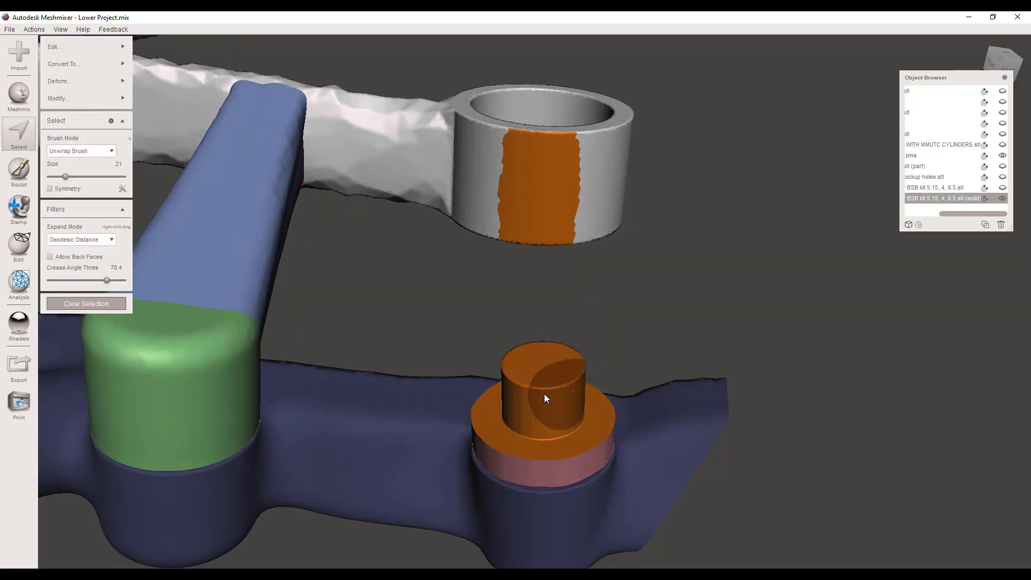
Smooth the boundaries of the selected end ring patch and stepped pin faces with Create New Groups enabled
{"action": "right_click_drag", "start_coordinate": [544, 393], "coordinate": [639, 498]}
{"action": "right_click_drag", "start_coordinate": [402, 281], "coordinate": [294, 186]}
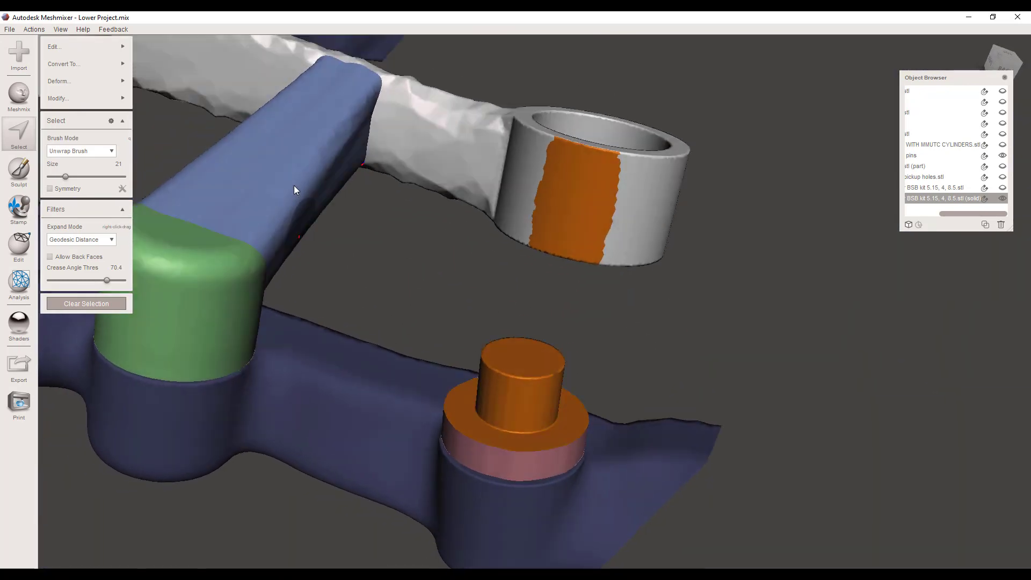
{"action": "mouse_move", "coordinate": [329, 154]}
{"action": "right_mouse_down"}
{"action": "mouse_move", "coordinate": [490, 199]}
{"action": "mouse_move", "coordinate": [506, 218]}
{"action": "right_mouse_up"}
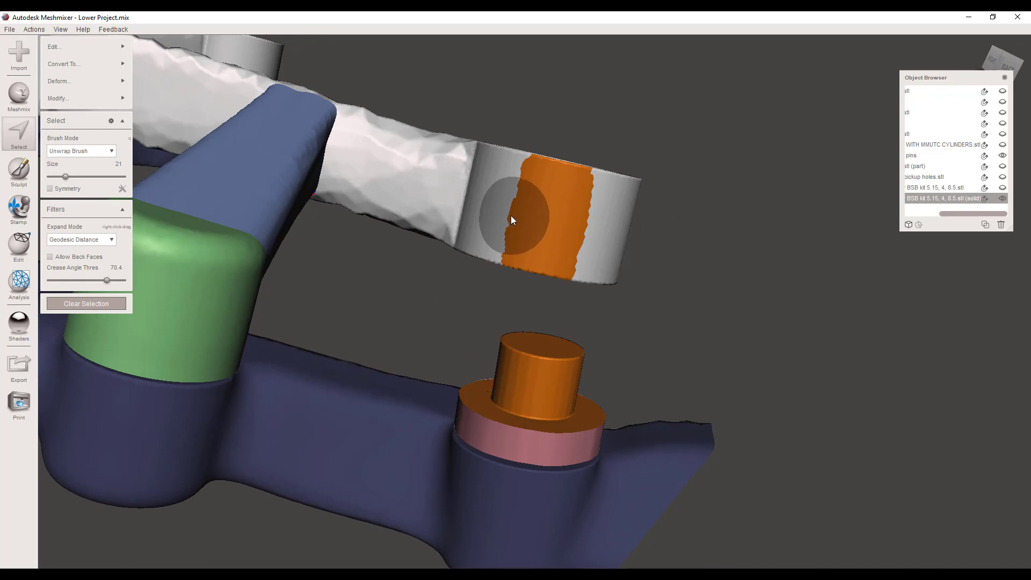
{"action": "key", "text": "b"}
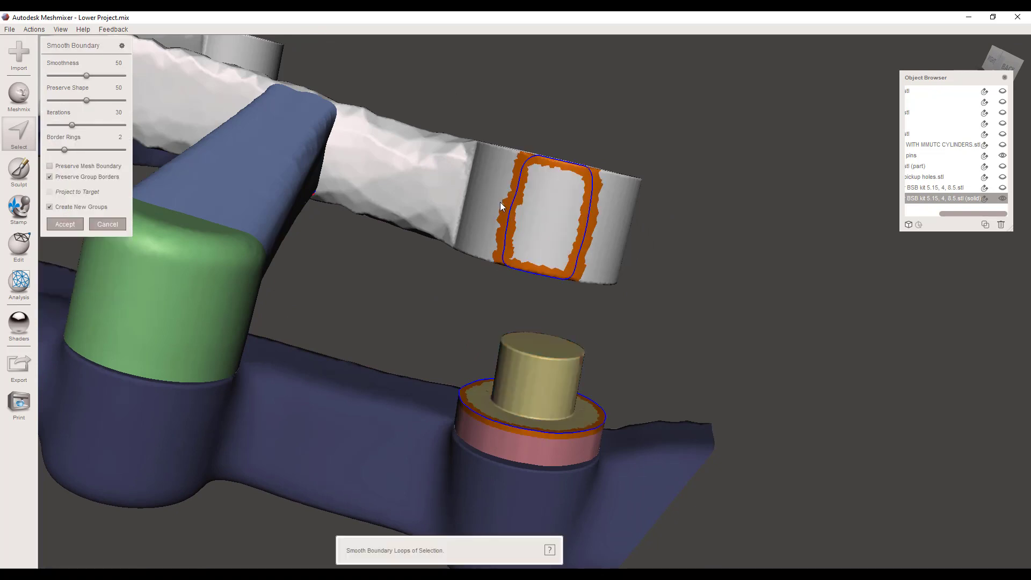
{"action": "key", "text": "Return"}
Bridge the end ring's patch and the stepped pin with a Tube Handle strut and check it against the whole framework
{"action": "right_click_drag", "start_coordinate": [535, 200], "coordinate": [627, 312]}
{"action": "left_click", "coordinate": [53, 46]}
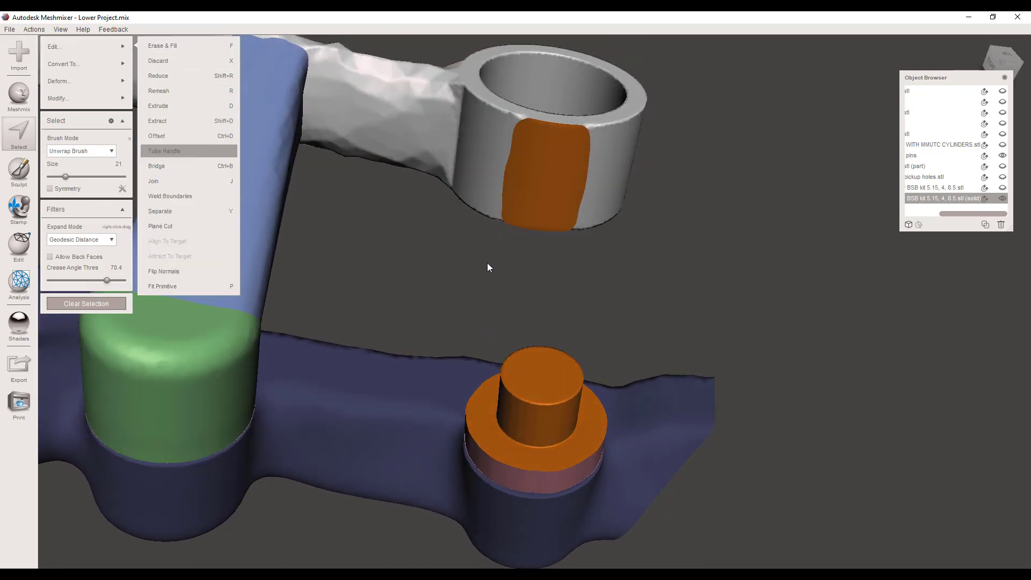
{"action": "right_click_drag", "start_coordinate": [490, 242], "coordinate": [499, 313]}
{"action": "scroll", "coordinate": [499, 317], "scroll_direction": "down", "scroll_amount": 8}
{"action": "right_click_drag", "start_coordinate": [457, 272], "coordinate": [431, 340]}
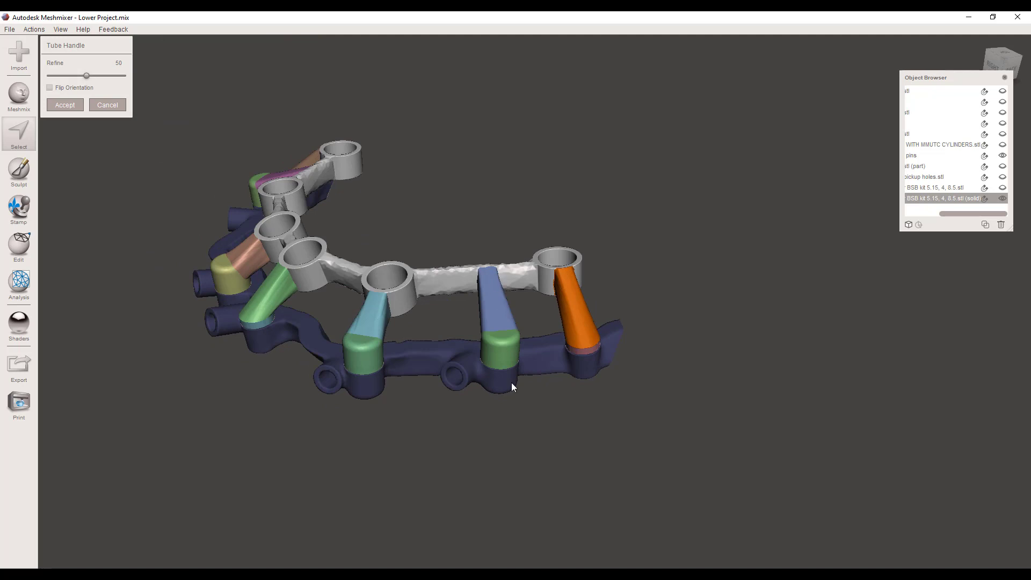
{"action": "right_click_drag", "start_coordinate": [524, 375], "coordinate": [520, 445]}
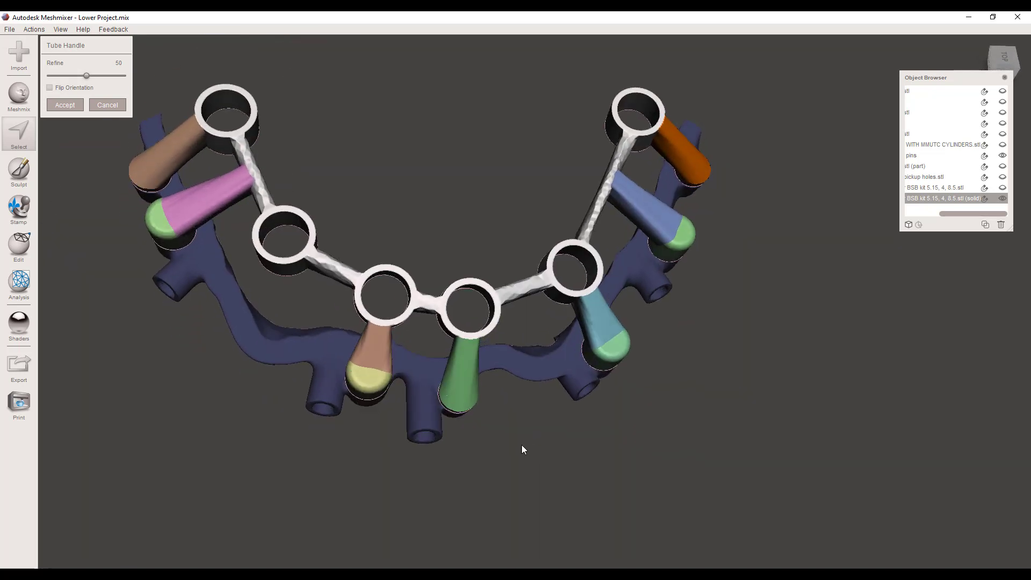